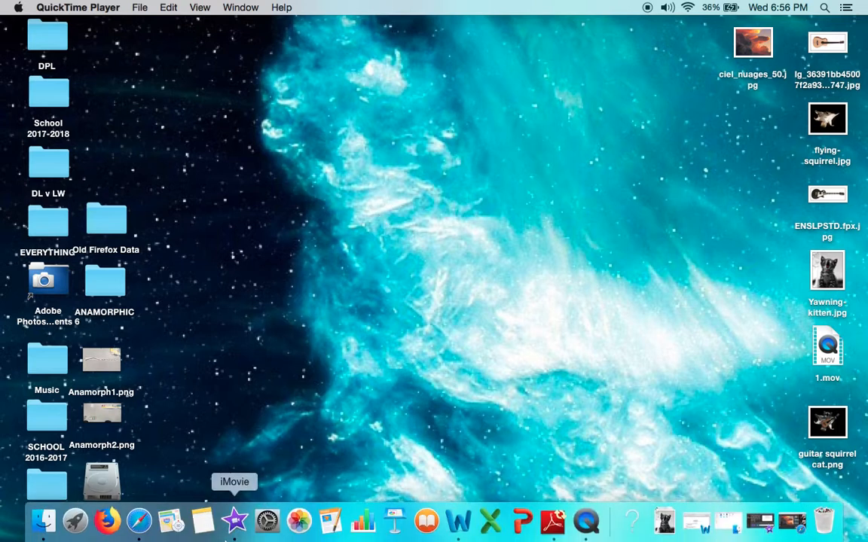
- Switch to the Pixlr editor in Safari with the ciel_nuages_50 image open
click(141, 522)
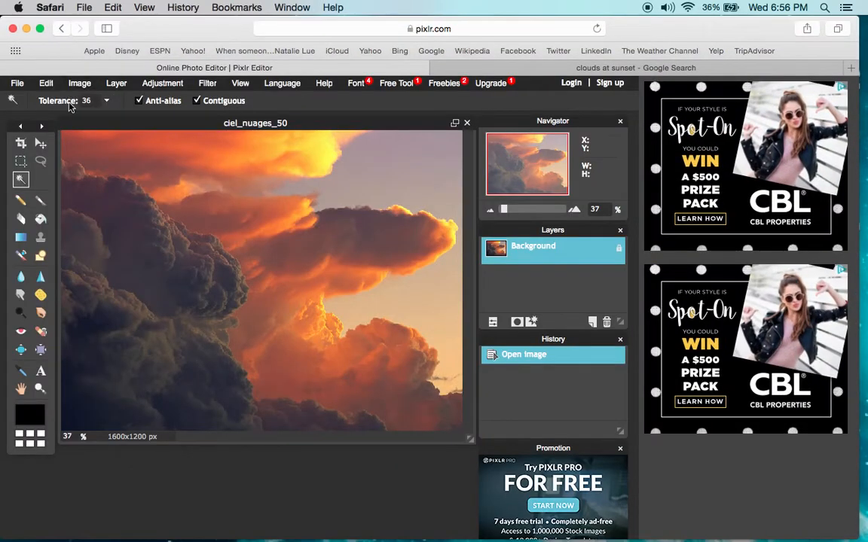
- Try a Wand selection on the clouds at tolerance 36 and clear it
click(17, 83)
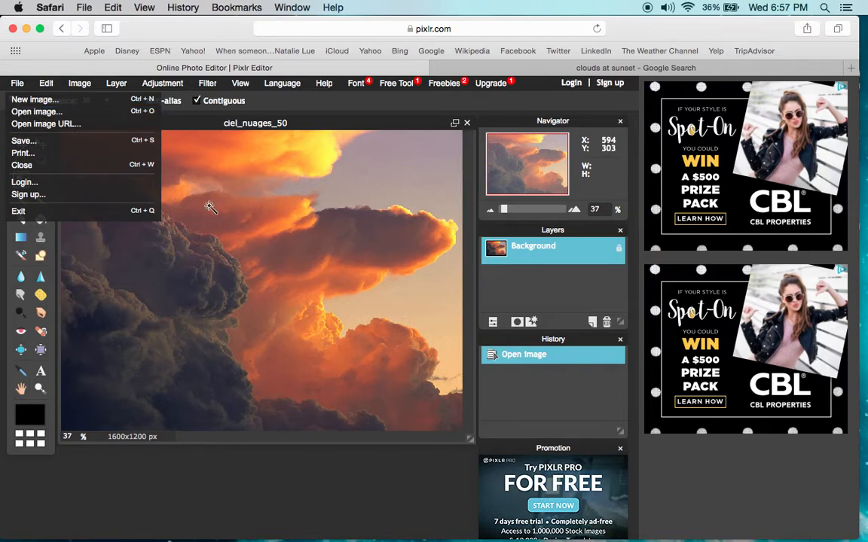
click(169, 257)
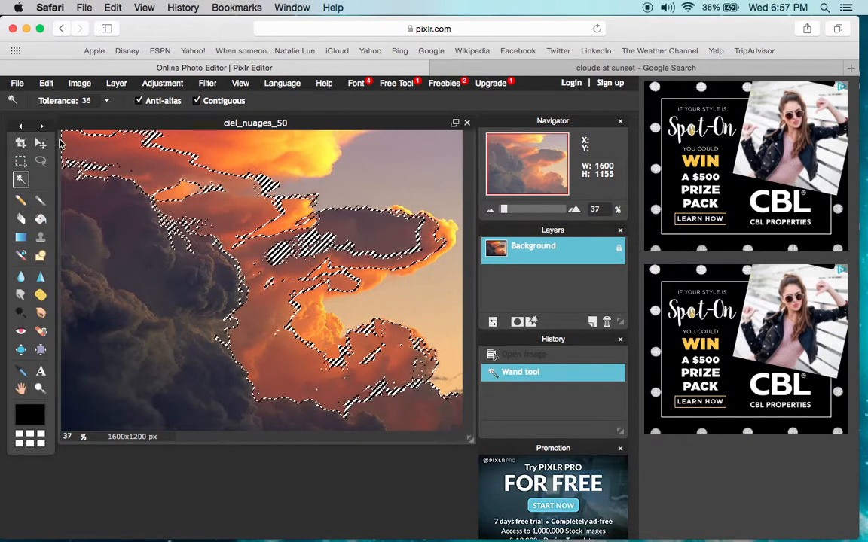
click(44, 85)
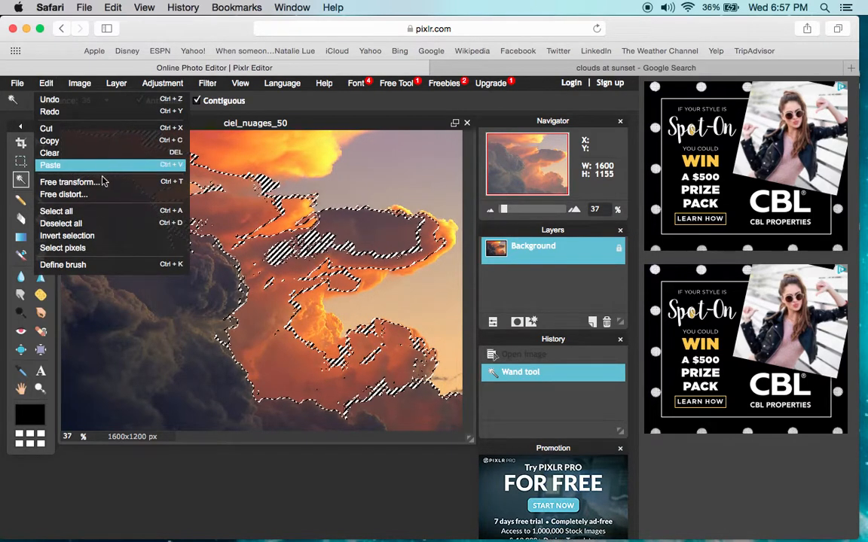
click(89, 224)
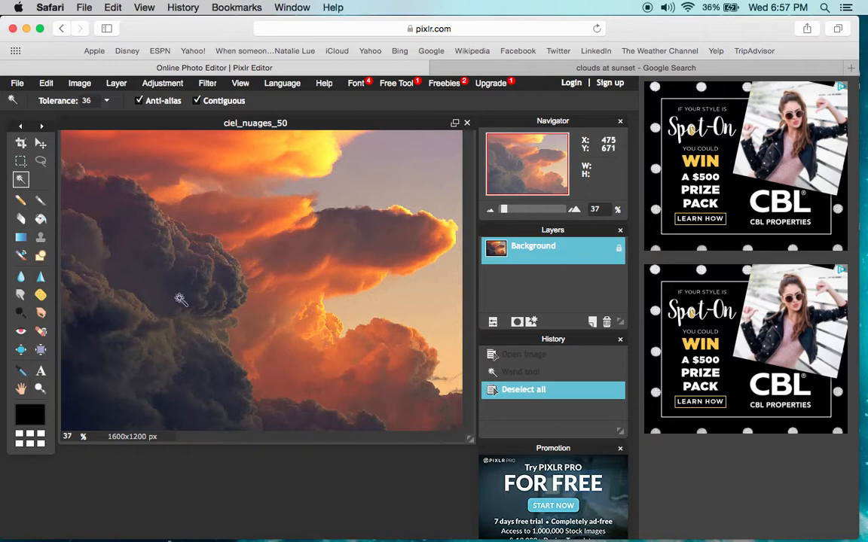
- Select the upper and lower sky areas with the Wand tool at tolerance 36, undoing an extra selection at the clouds' edge
click(382, 174)
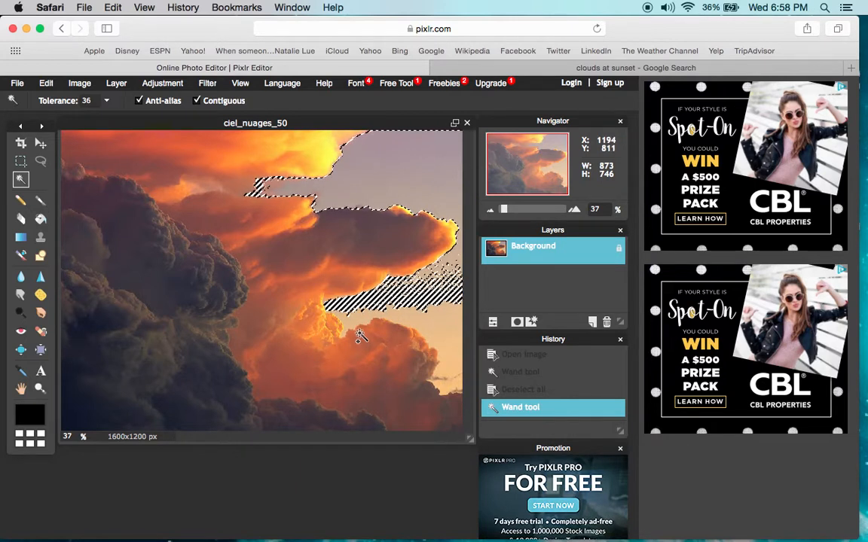
click(440, 324)
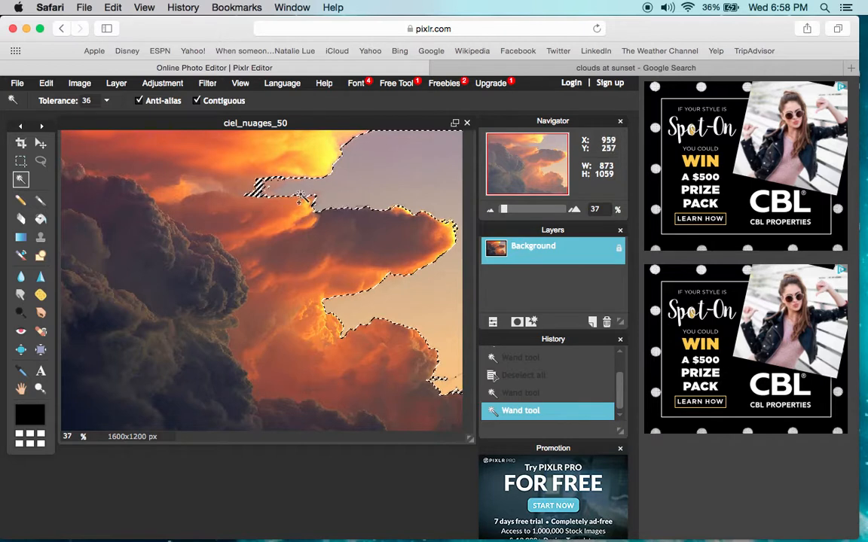
shift+click(260, 188)
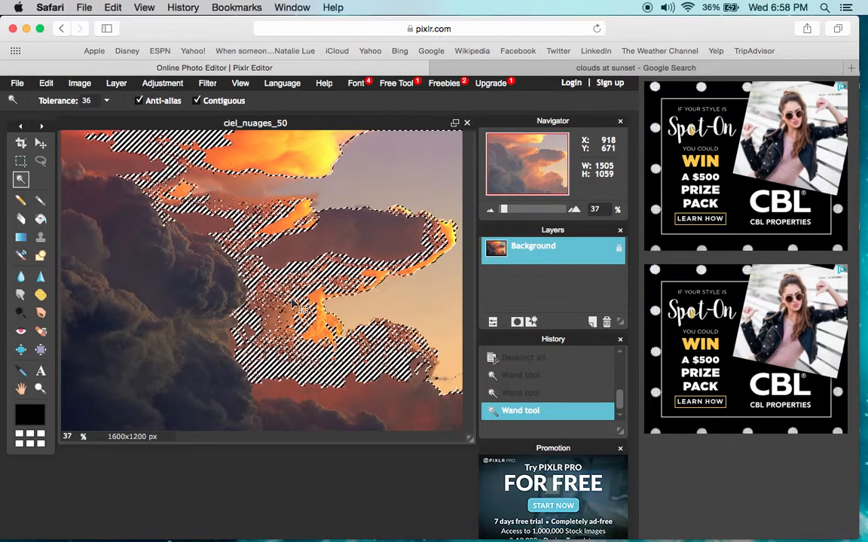
click(48, 83)
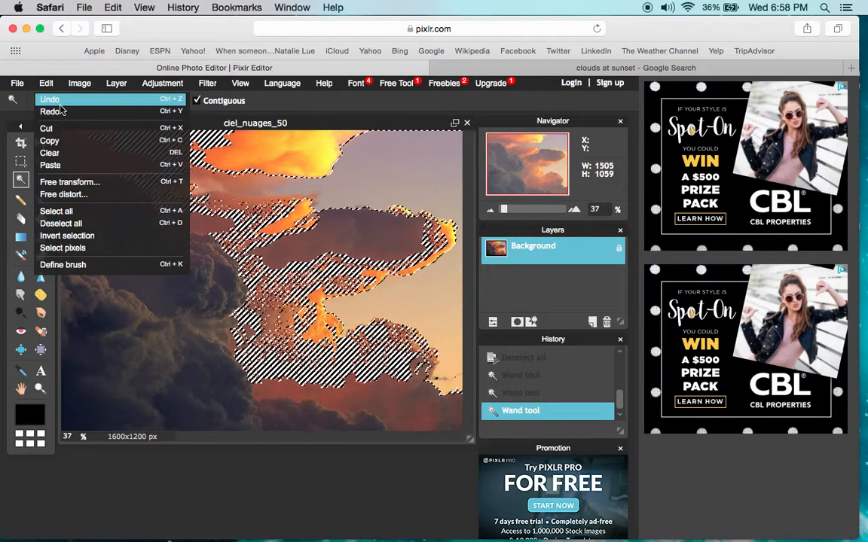
click(60, 103)
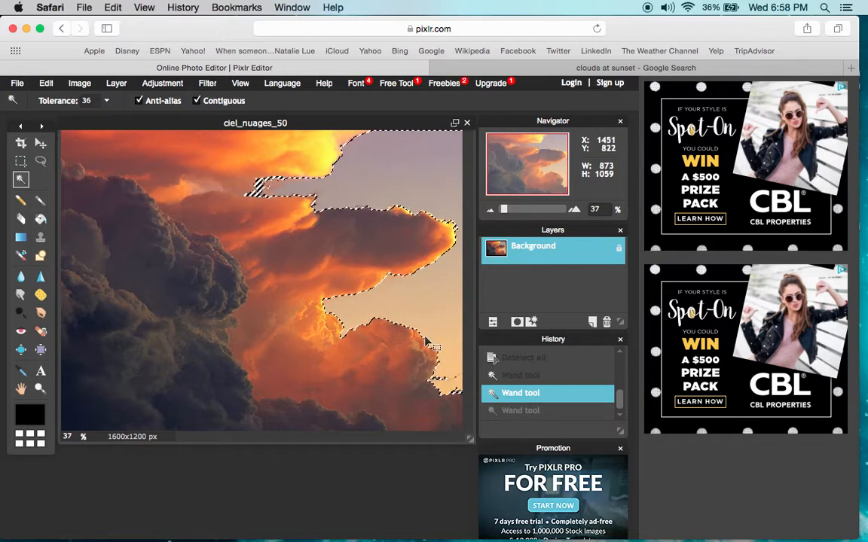
- Try a Hue & Saturation adjustment with hue 162 on the selected sky and cancel it
click(162, 83)
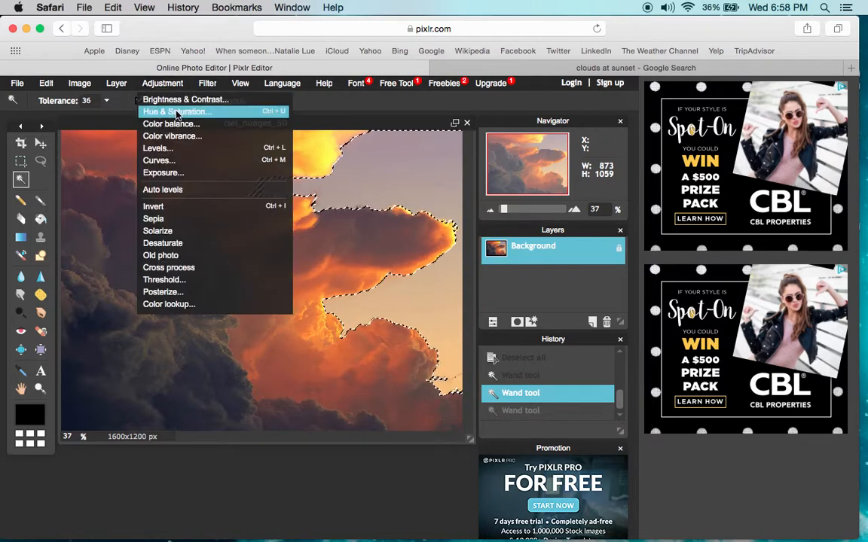
click(178, 113)
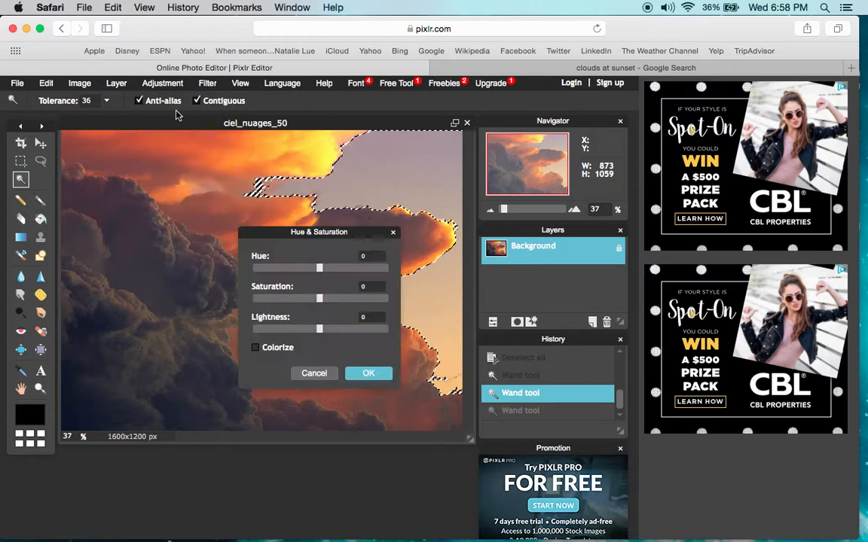
drag(319, 268, 381, 269)
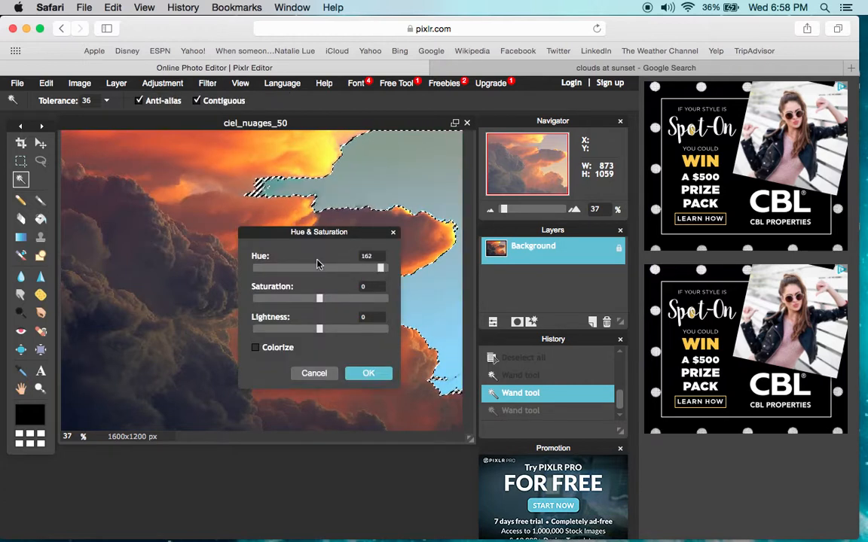
click(314, 374)
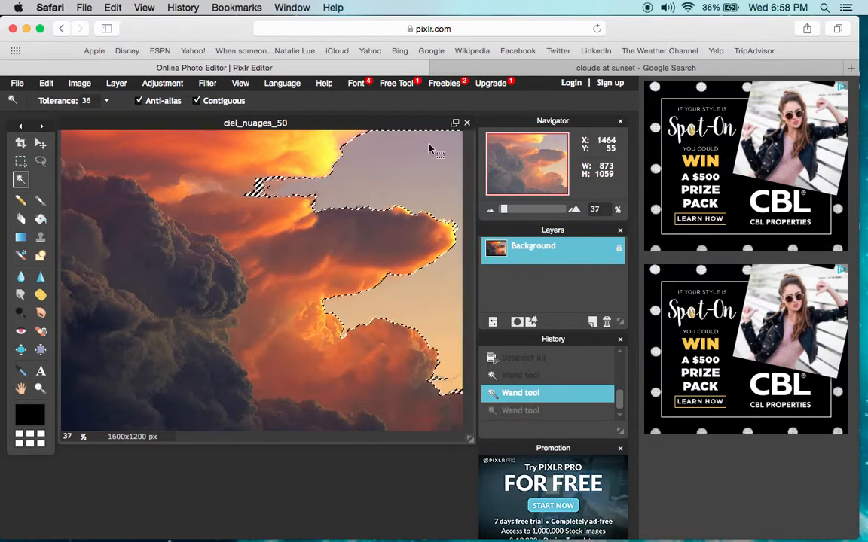
- Try cutting the selected sky out of the image and undo the cut
click(49, 84)
click(62, 130)
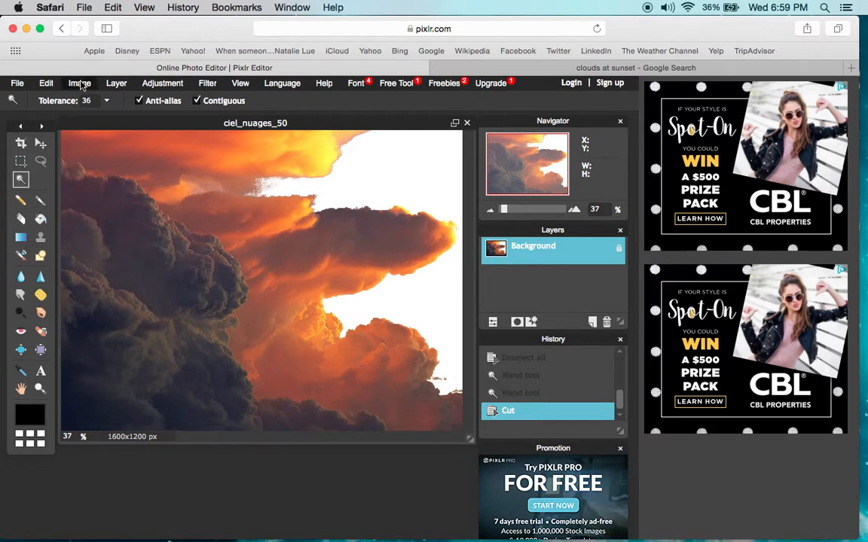
click(47, 84)
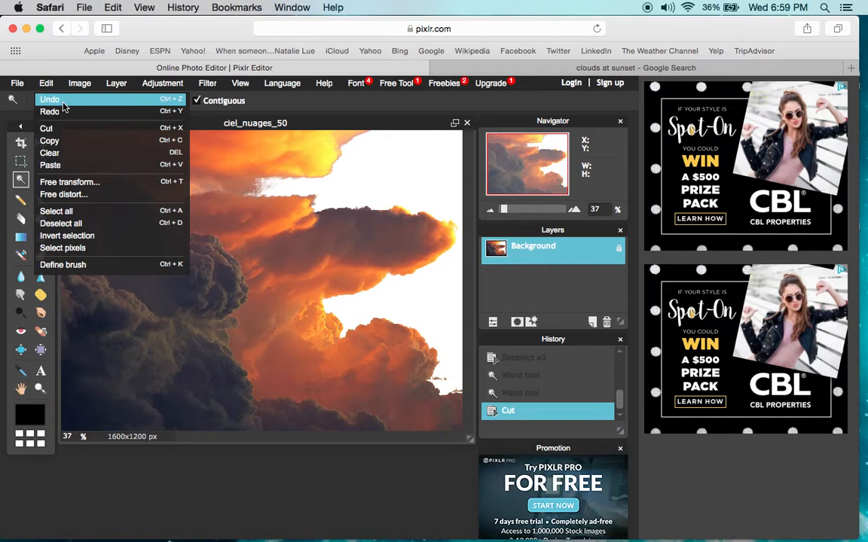
click(63, 104)
- Replace the current selection with a Wand selection of the upper sky at tolerance 10
click(48, 86)
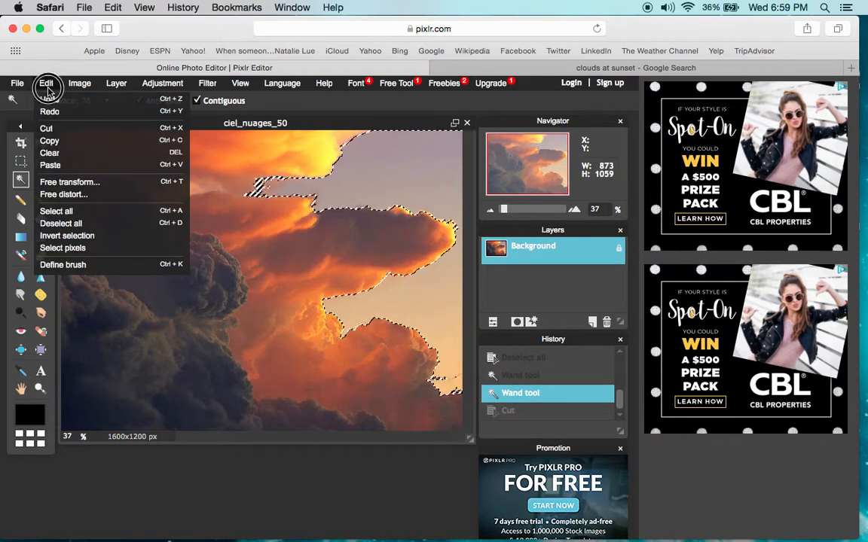
click(64, 223)
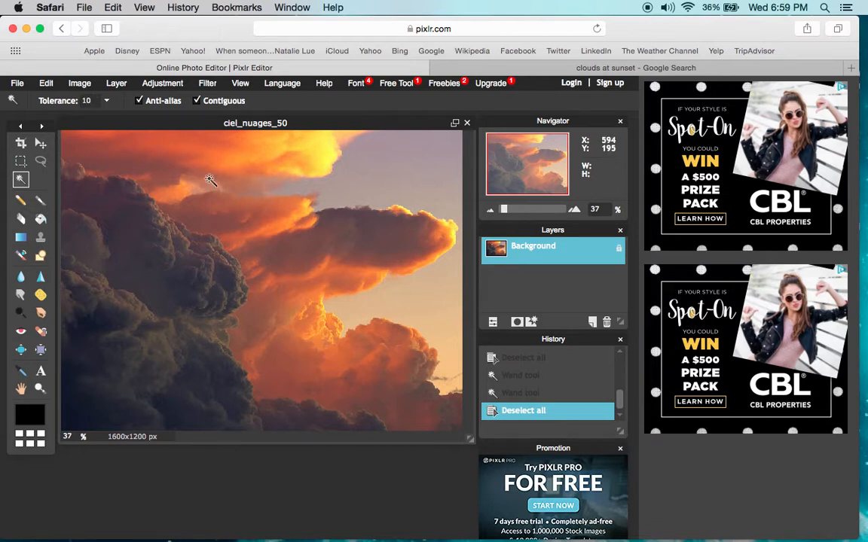
click(406, 184)
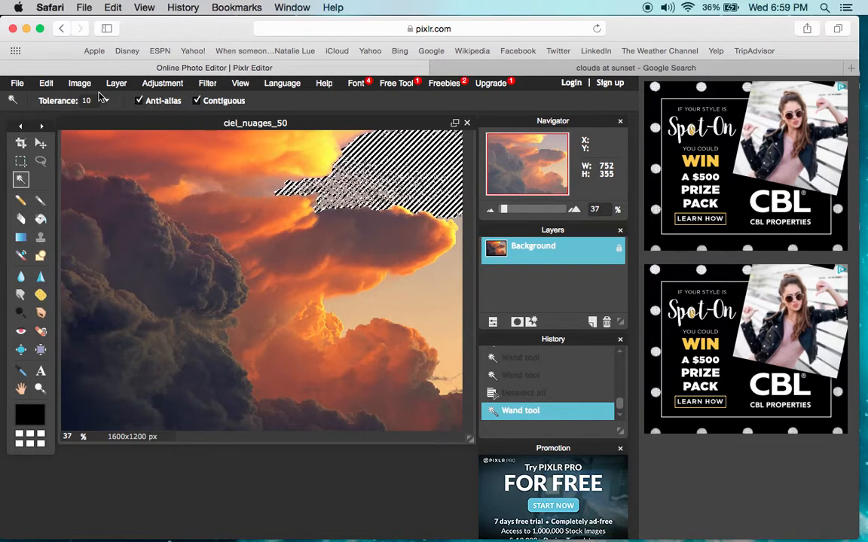
- Clear the selection and reselect the upper sky with the Wand tolerance set to 5
click(44, 82)
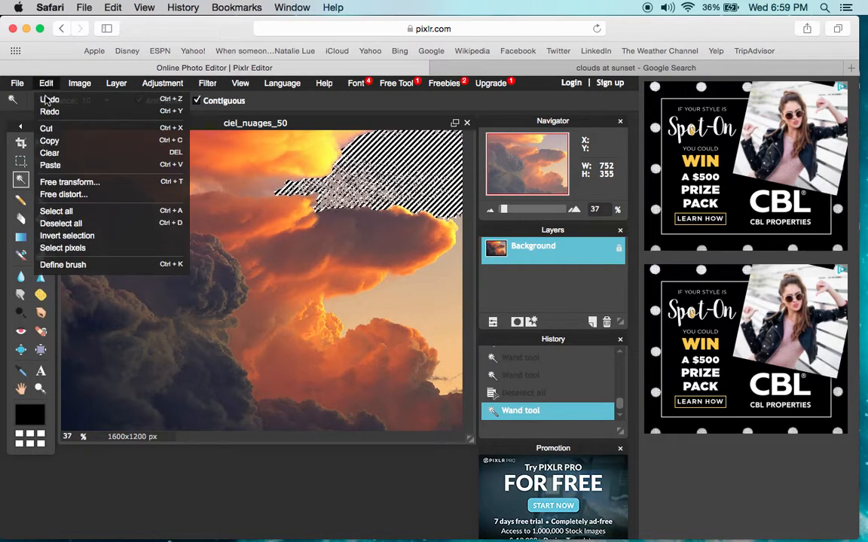
click(90, 225)
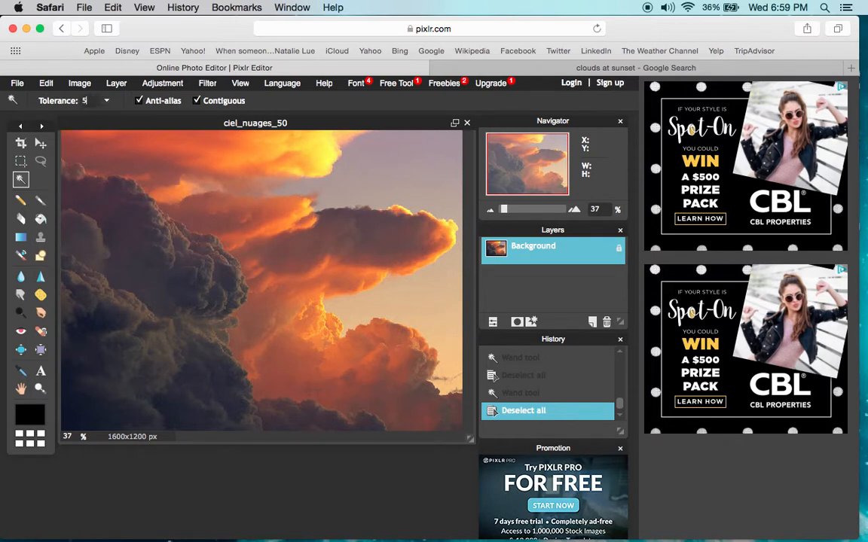
click(388, 177)
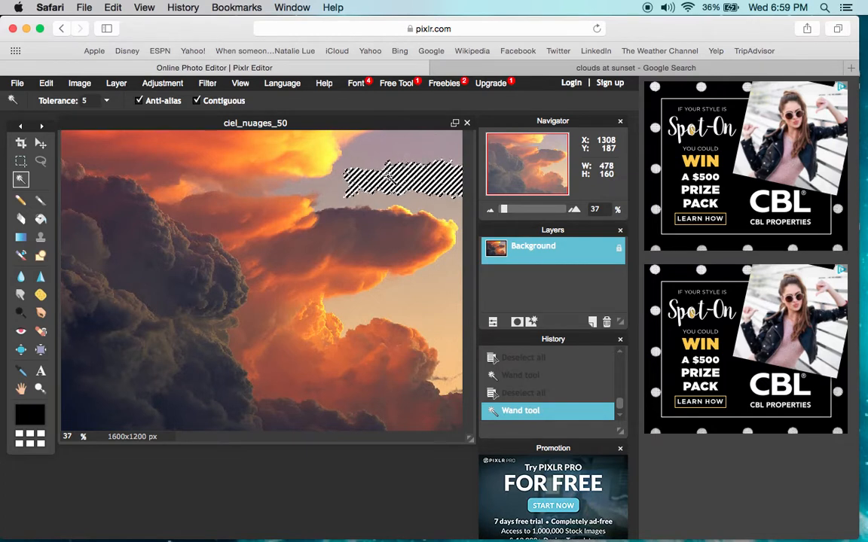
- Clear the selection and reselect from the upper sky with the Wand tolerance set to 78
click(53, 87)
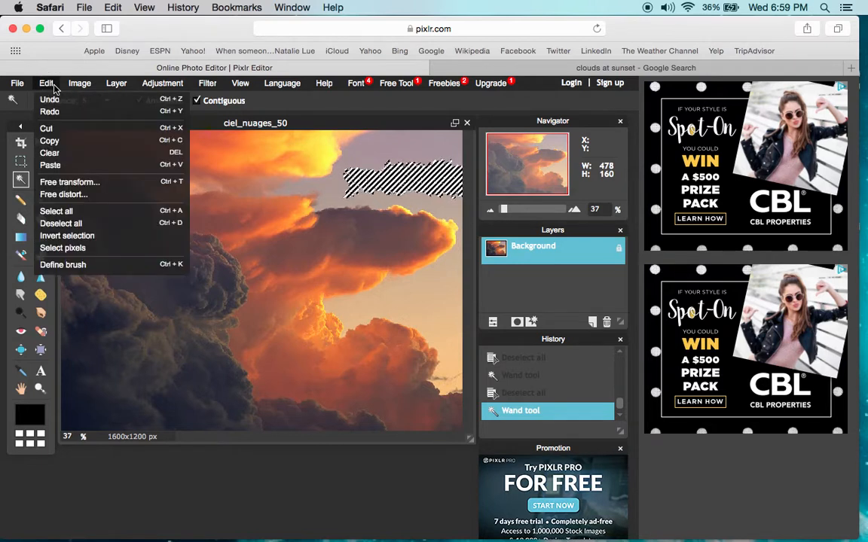
click(88, 225)
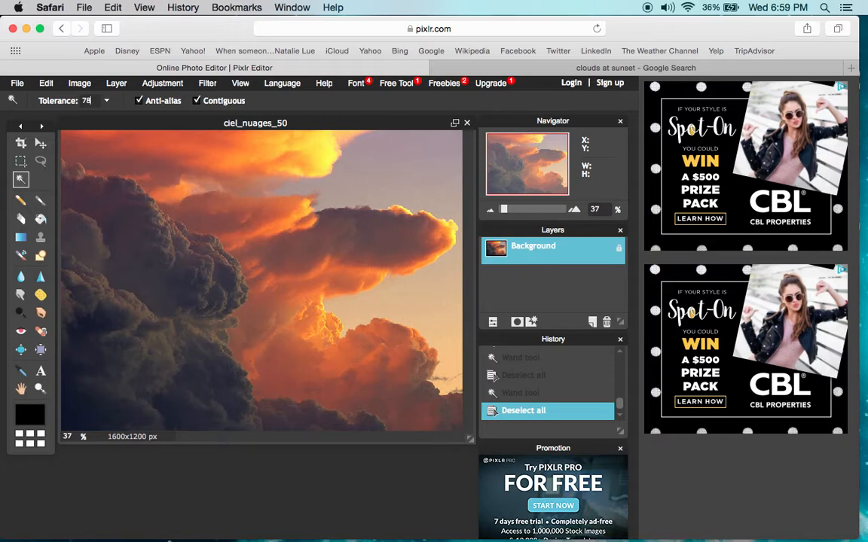
click(380, 173)
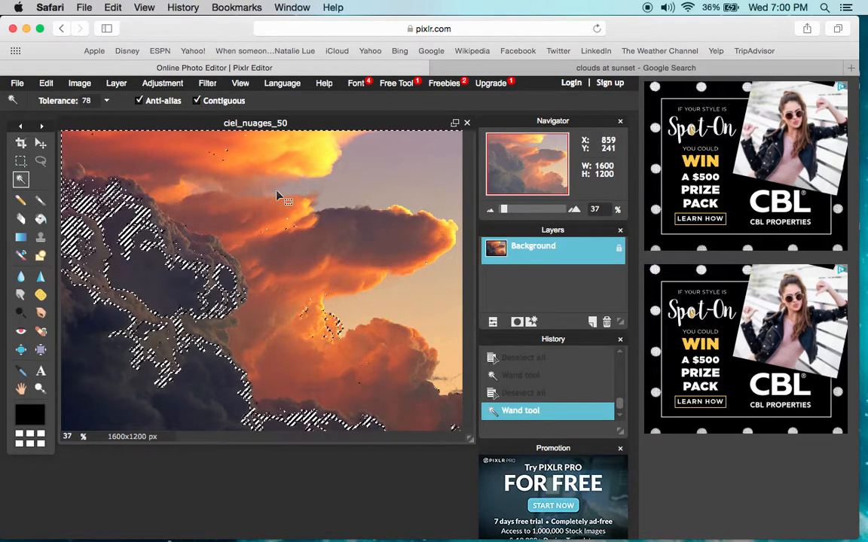
- Replace the selection with one covering the upper and lower sky areas, using a Wand tolerance of 21
click(108, 101)
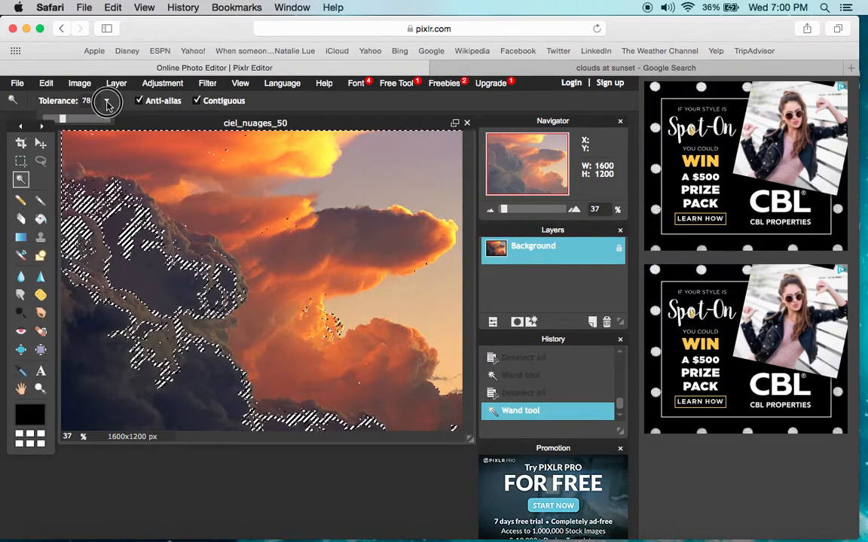
click(88, 103)
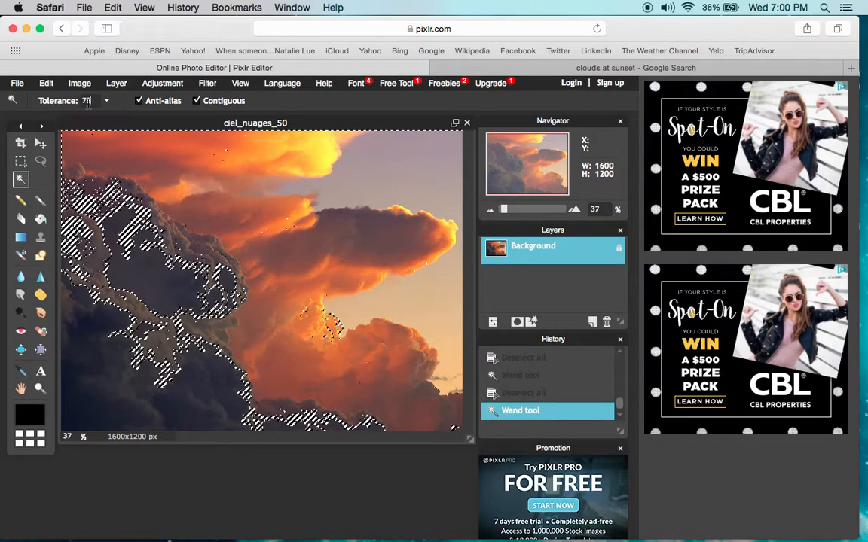
key(BackSpace)
key(BackSpace)
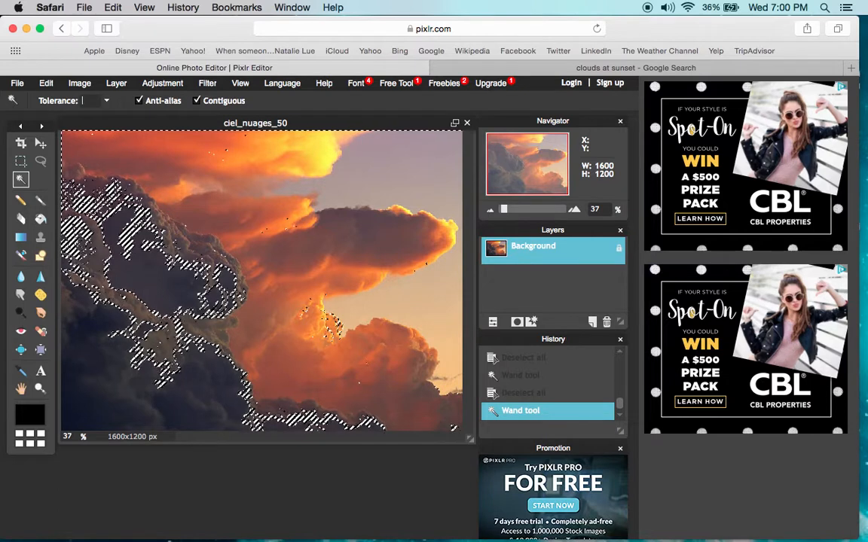
text(21)
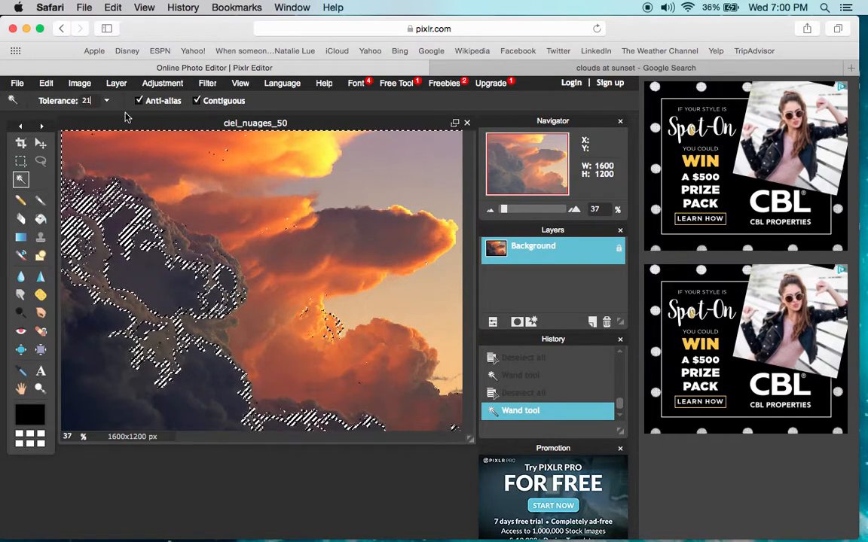
click(43, 85)
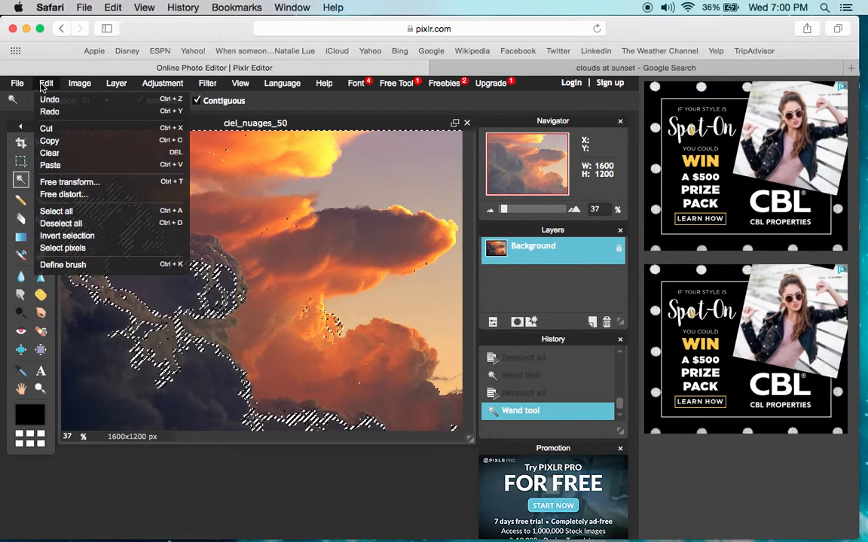
click(102, 224)
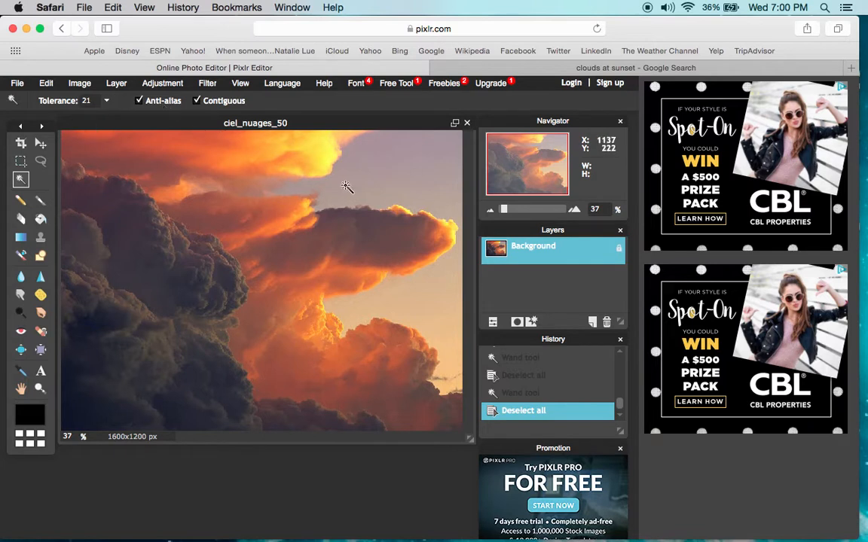
click(431, 174)
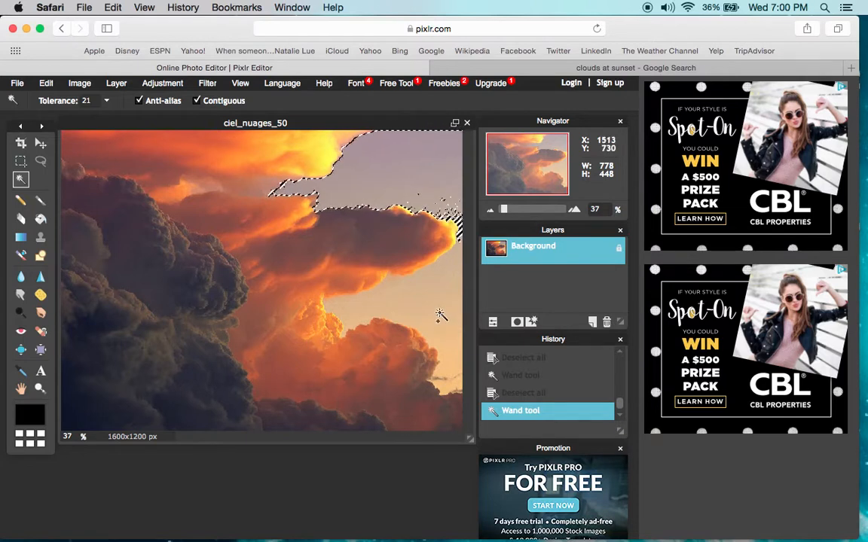
shift+click(441, 315)
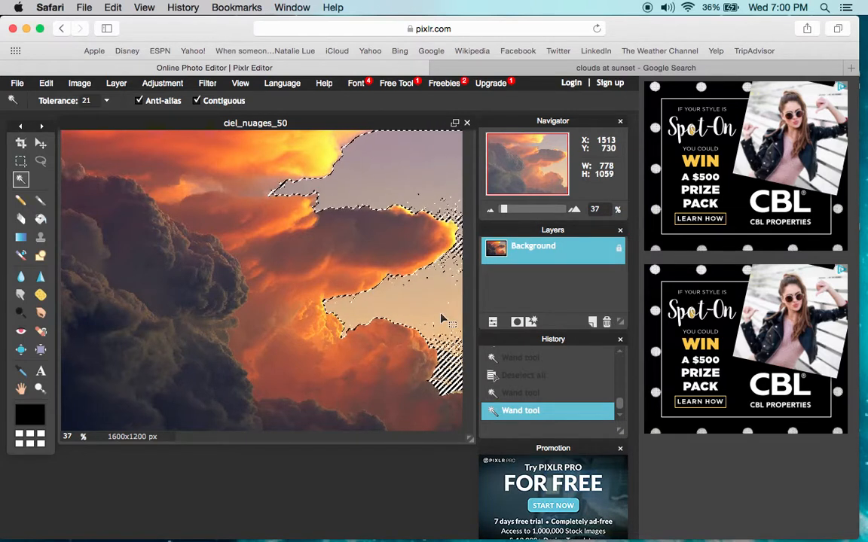